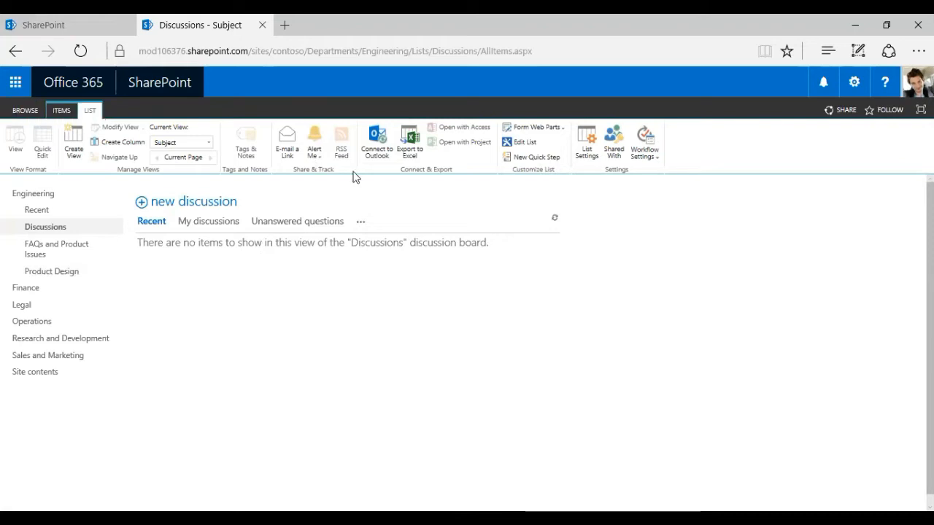
Start a new alert on the Engineering site's Discussions list.
{"action": "left_click", "coordinate": [321, 157]}
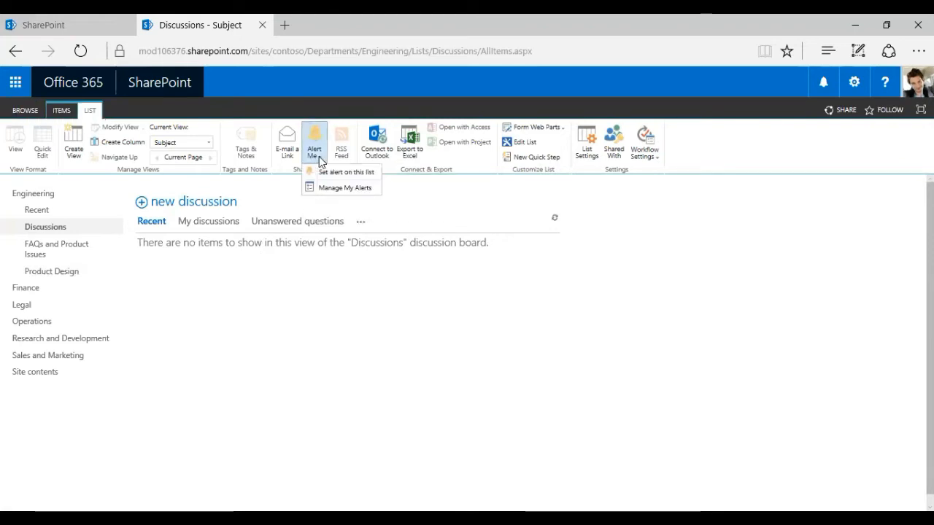
{"action": "left_click", "coordinate": [429, 334]}
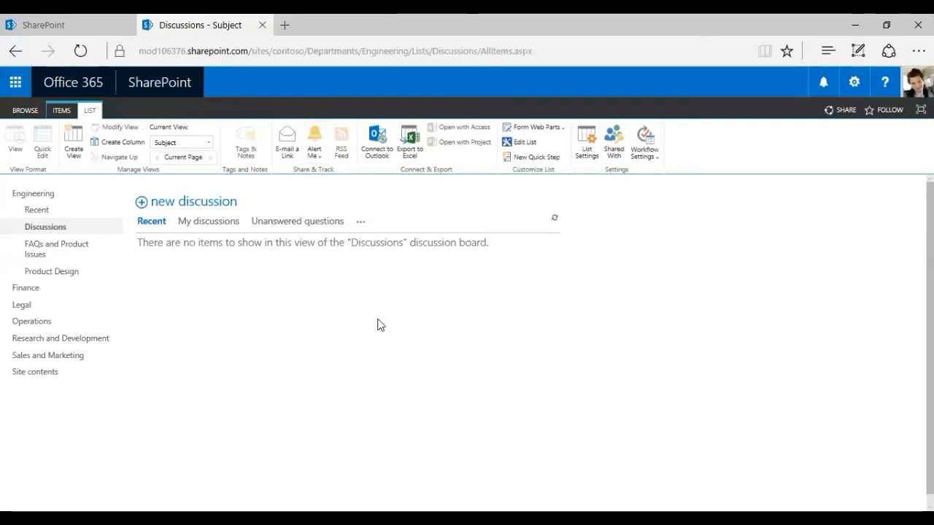
{"action": "left_click", "coordinate": [314, 155]}
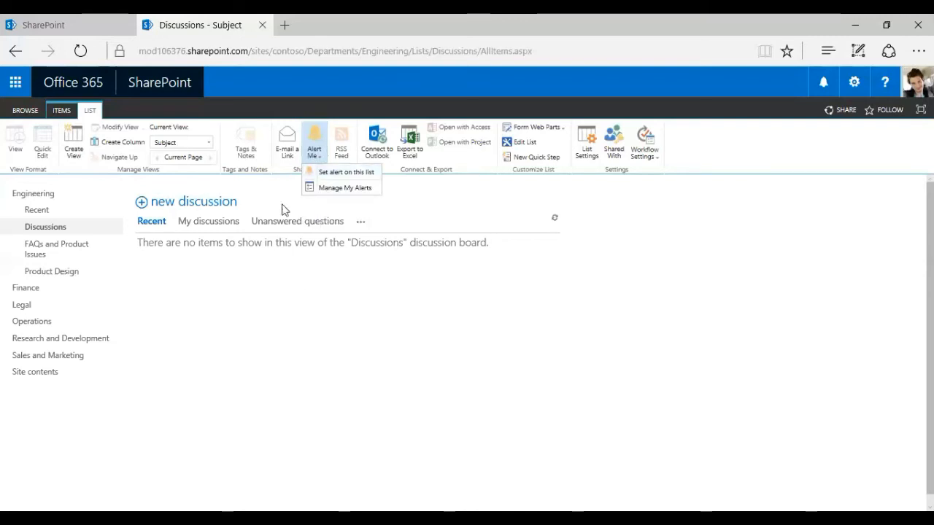
{"action": "left_click", "coordinate": [365, 178]}
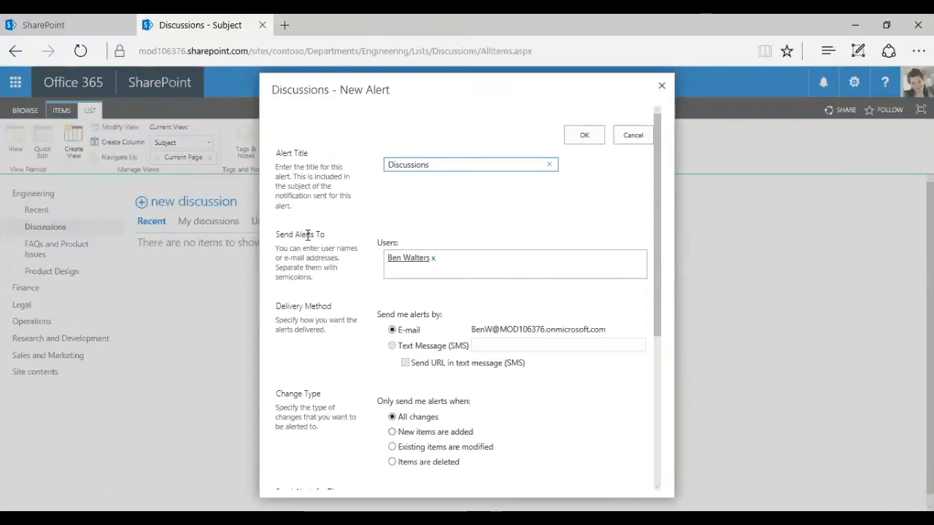
Examine the new alert's recipient, delivery and change options, and try the weekly summary before restoring immediate notification.
{"action": "left_click_drag", "start_coordinate": [278, 234], "coordinate": [334, 233]}
{"action": "left_click", "coordinate": [340, 239]}
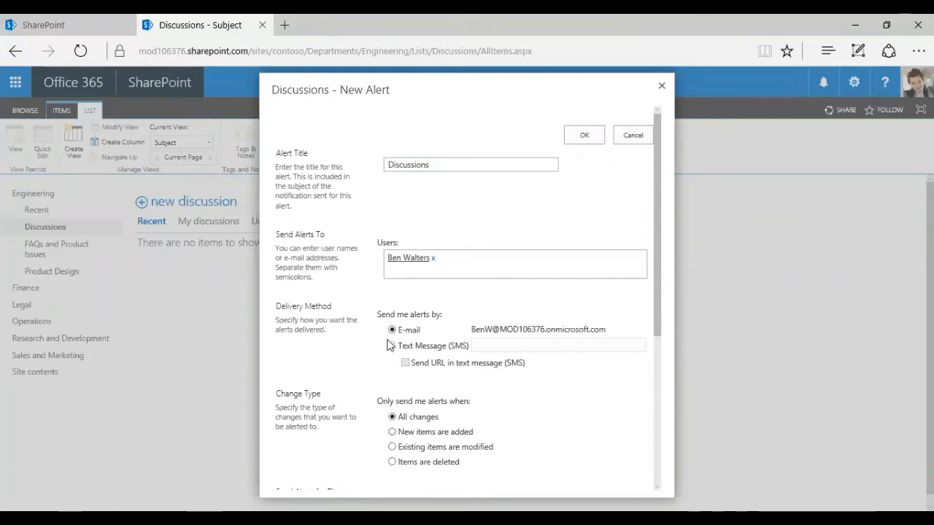
{"action": "scroll", "coordinate": [360, 380], "scroll_direction": "down", "scroll_amount": 3}
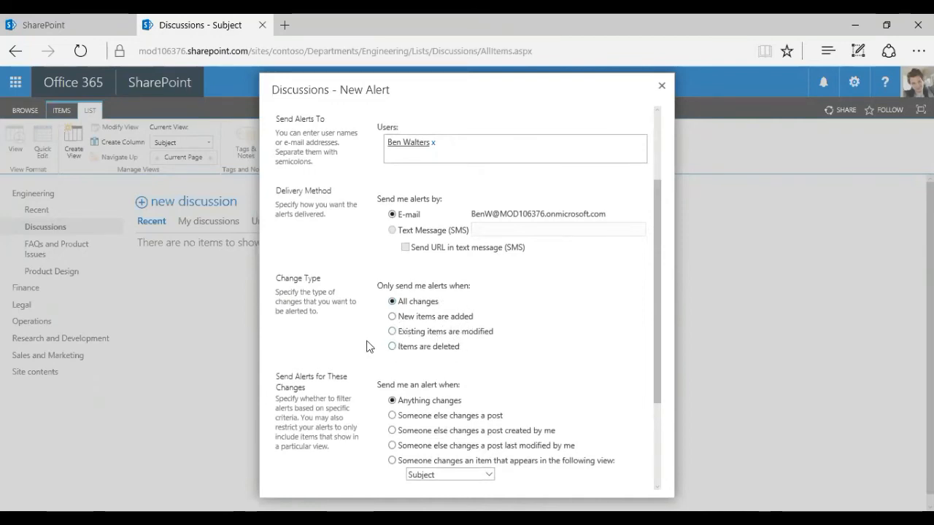
{"action": "scroll", "coordinate": [367, 347], "scroll_direction": "down", "scroll_amount": 3}
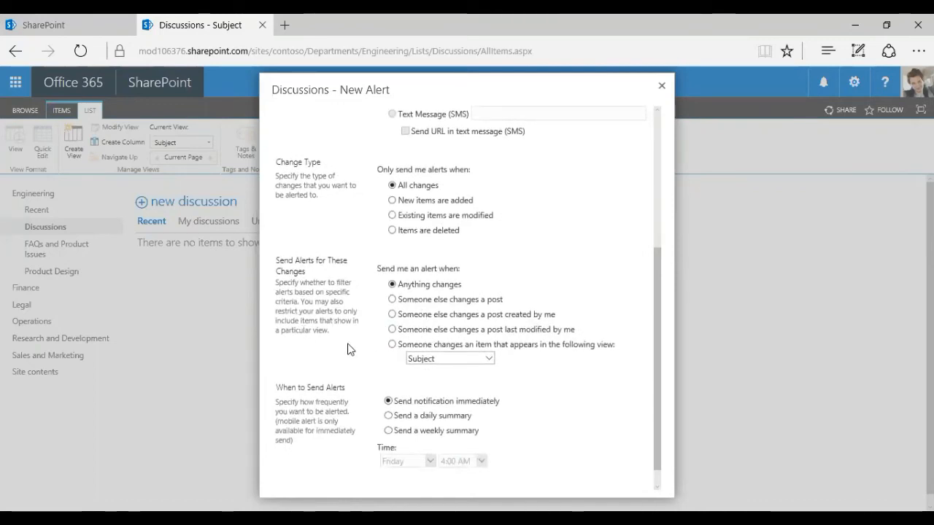
{"action": "scroll", "coordinate": [347, 345], "scroll_direction": "down", "scroll_amount": 1}
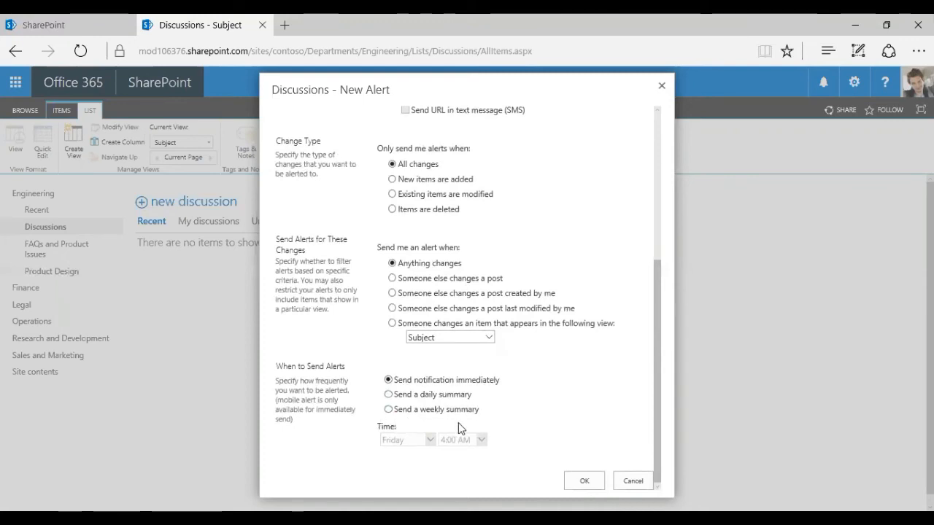
{"action": "left_click", "coordinate": [388, 409]}
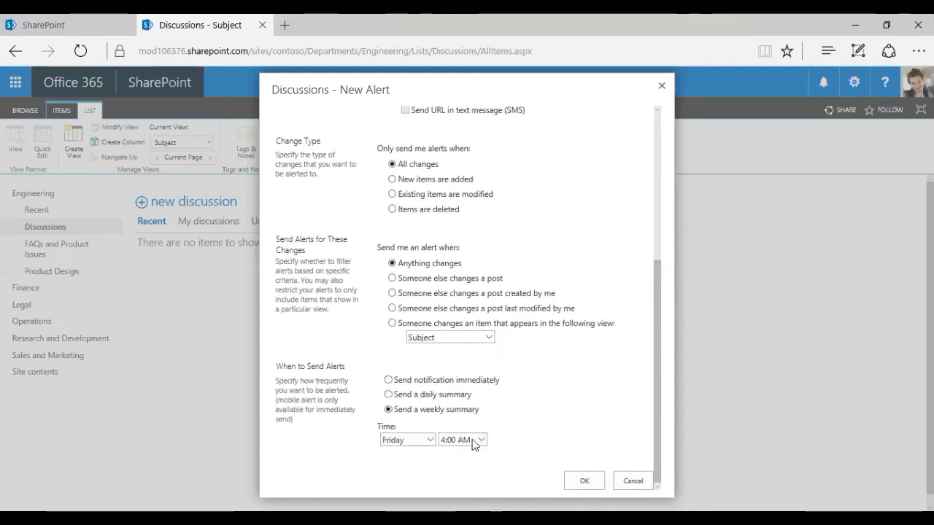
{"action": "left_click", "coordinate": [389, 380]}
{"action": "scroll", "coordinate": [594, 372], "scroll_direction": "up", "scroll_amount": 4}
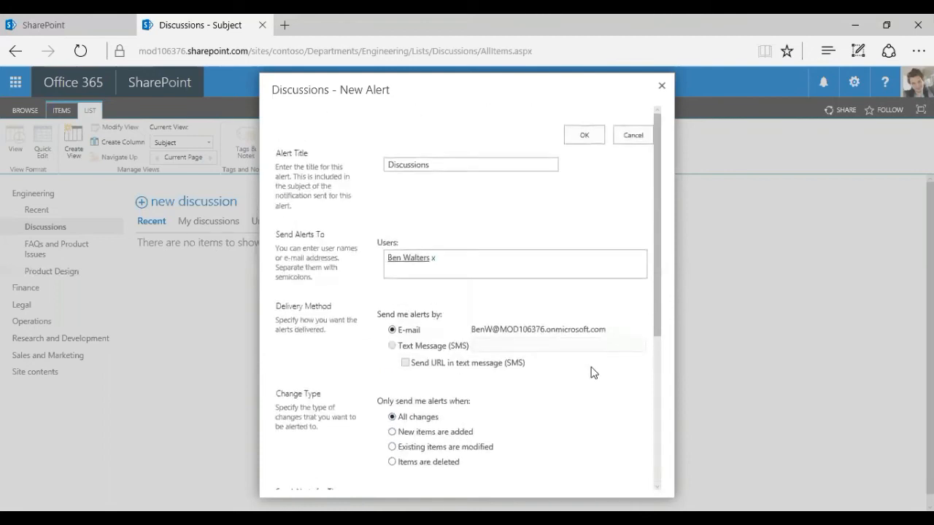
Add MOD Administrator and the Sales - Professional Development group to the users who receive the alert.
{"action": "left_click", "coordinate": [456, 165]}
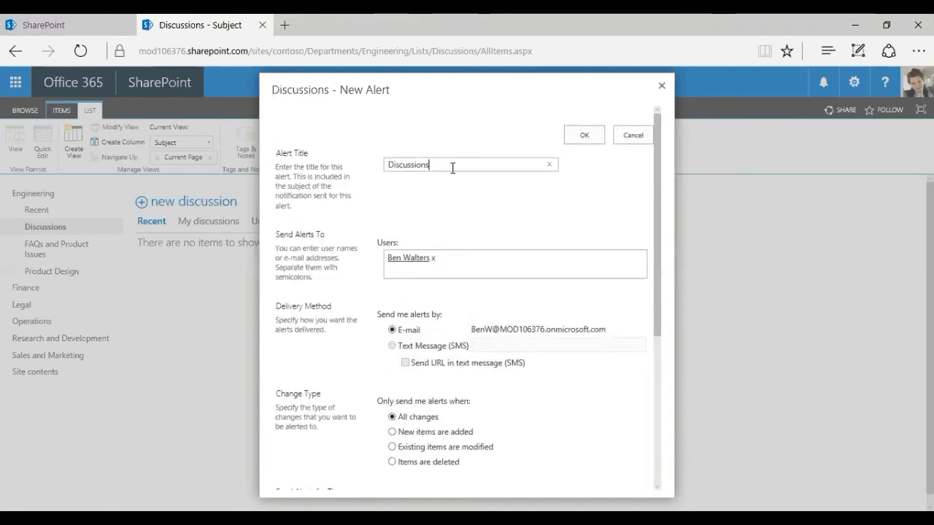
{"action": "left_click_drag", "start_coordinate": [460, 83], "coordinate": [477, 92]}
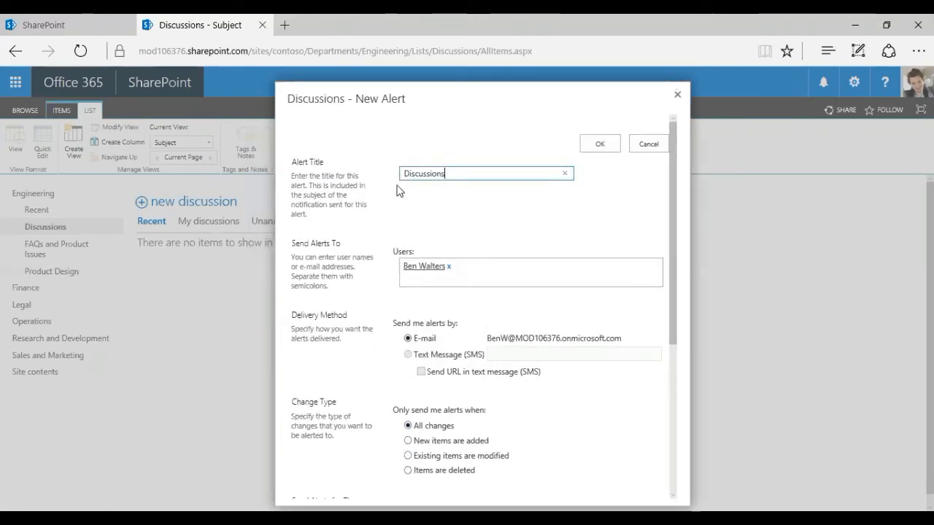
{"action": "left_click_drag", "start_coordinate": [404, 174], "coordinate": [472, 181]}
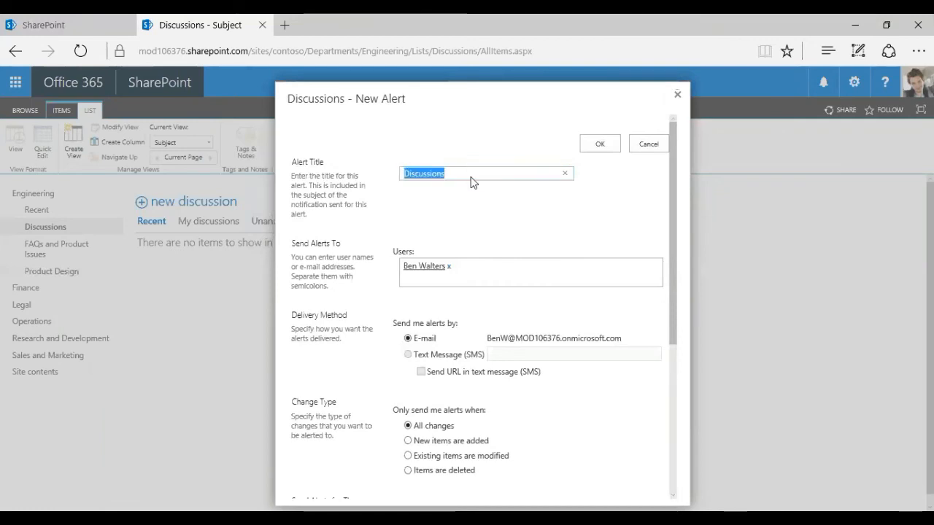
{"action": "left_click", "coordinate": [453, 266]}
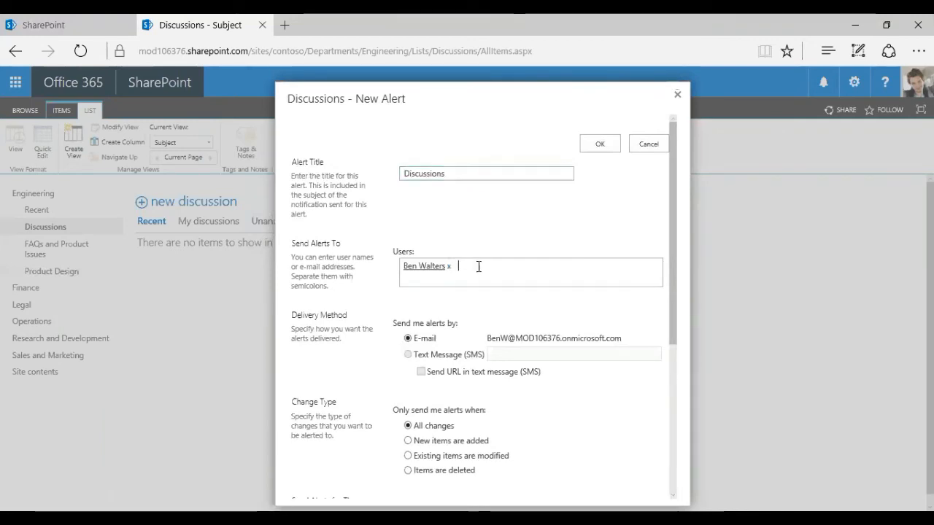
{"action": "type", "text": "mod"}
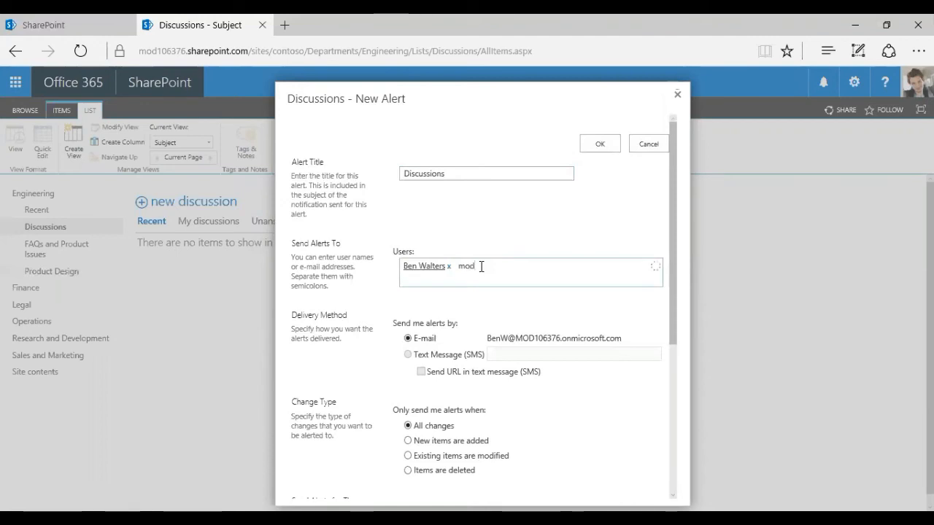
{"action": "left_click", "coordinate": [482, 298]}
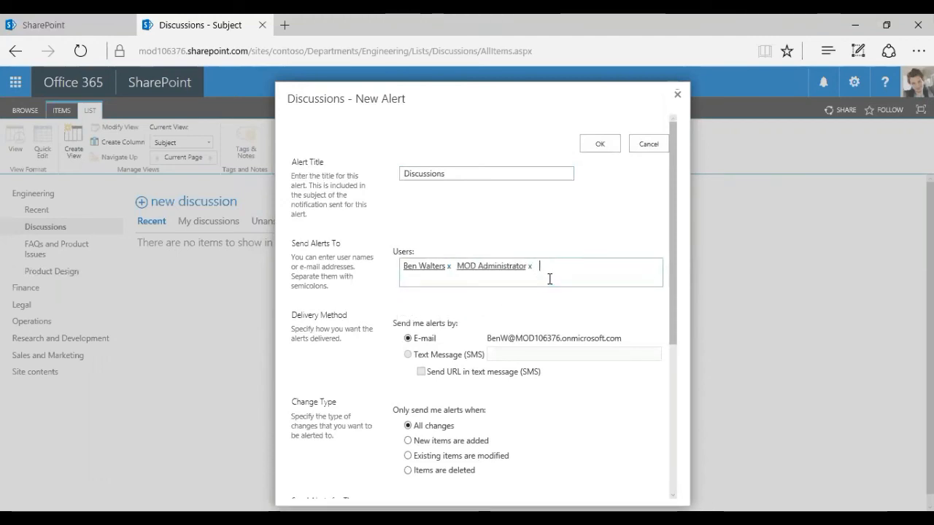
{"action": "type", "text": "sales"}
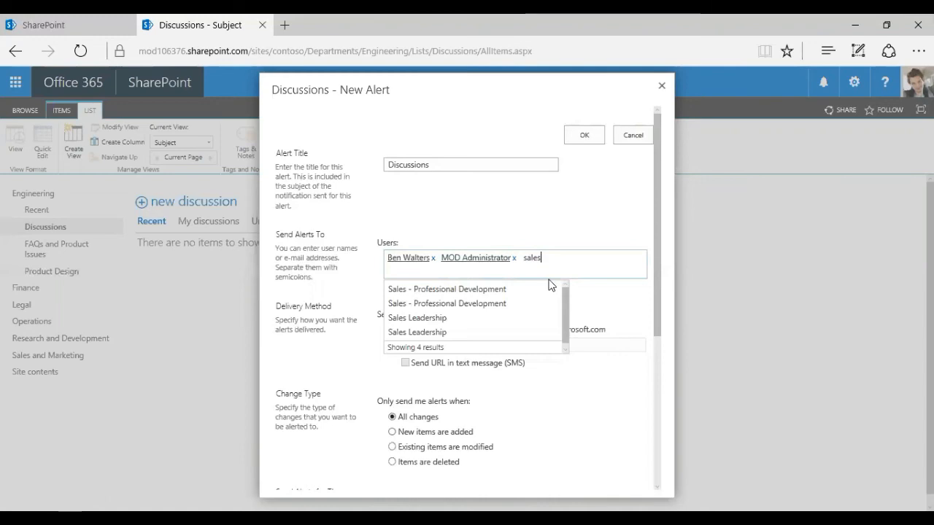
{"action": "left_click", "coordinate": [484, 291]}
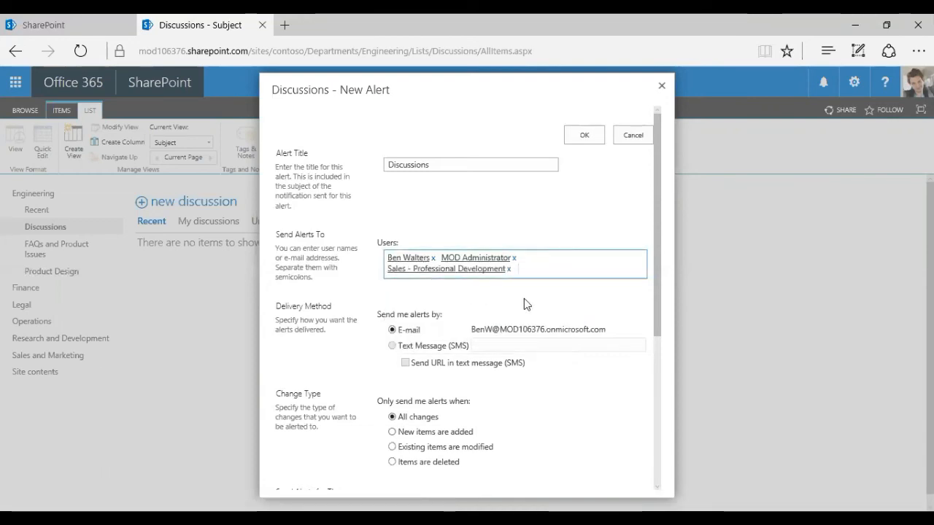
Review the alert's delivery method, change type, change filter and sending frequency options.
{"action": "scroll", "coordinate": [515, 308], "scroll_direction": "down", "scroll_amount": 1}
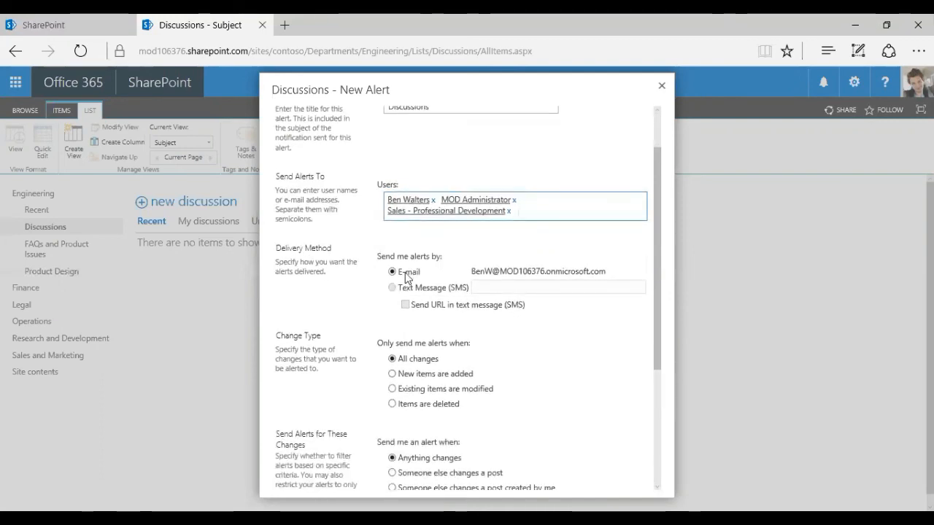
{"action": "left_click_drag", "start_coordinate": [634, 273], "coordinate": [472, 261]}
{"action": "left_click", "coordinate": [518, 273]}
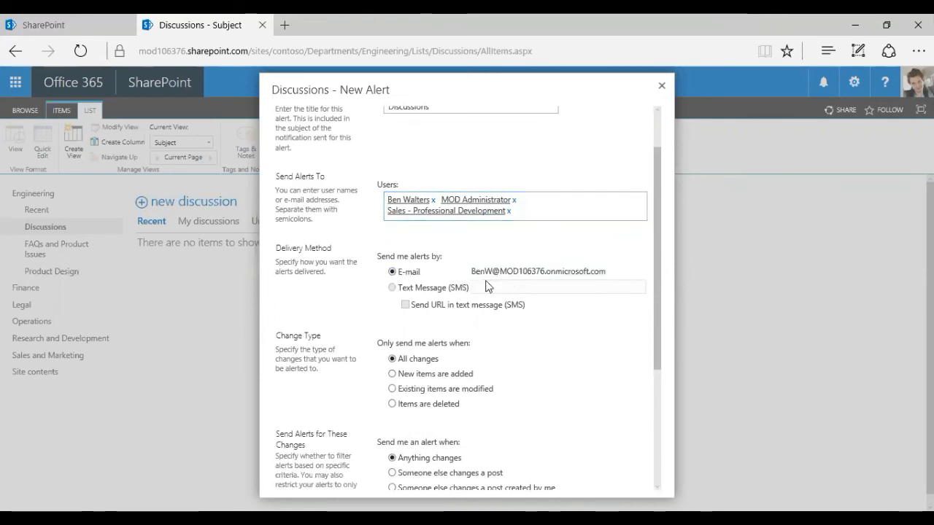
{"action": "scroll", "coordinate": [511, 340], "scroll_direction": "down", "scroll_amount": 2}
{"action": "scroll", "coordinate": [511, 339], "scroll_direction": "down", "scroll_amount": 1}
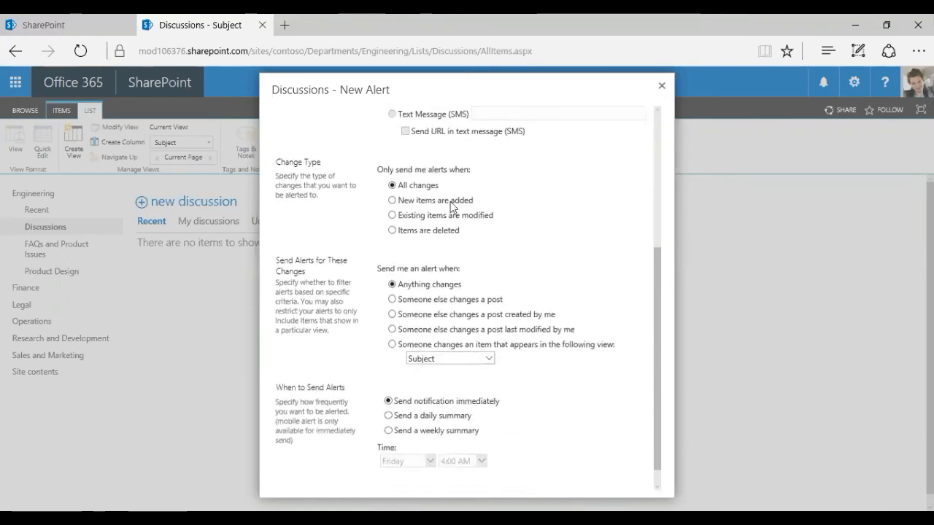
{"action": "scroll", "coordinate": [439, 235], "scroll_direction": "up", "scroll_amount": 1}
{"action": "scroll", "coordinate": [409, 219], "scroll_direction": "down", "scroll_amount": 1}
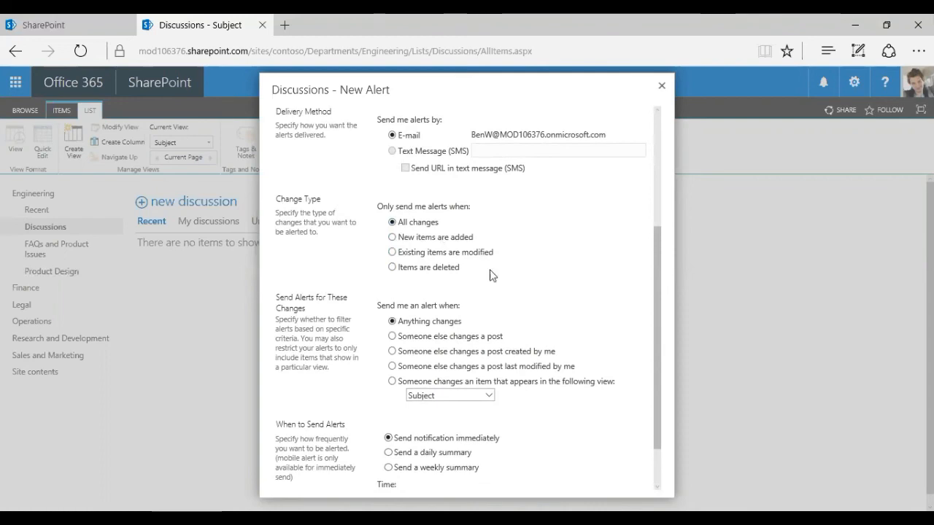
{"action": "scroll", "coordinate": [550, 271], "scroll_direction": "down", "scroll_amount": 1}
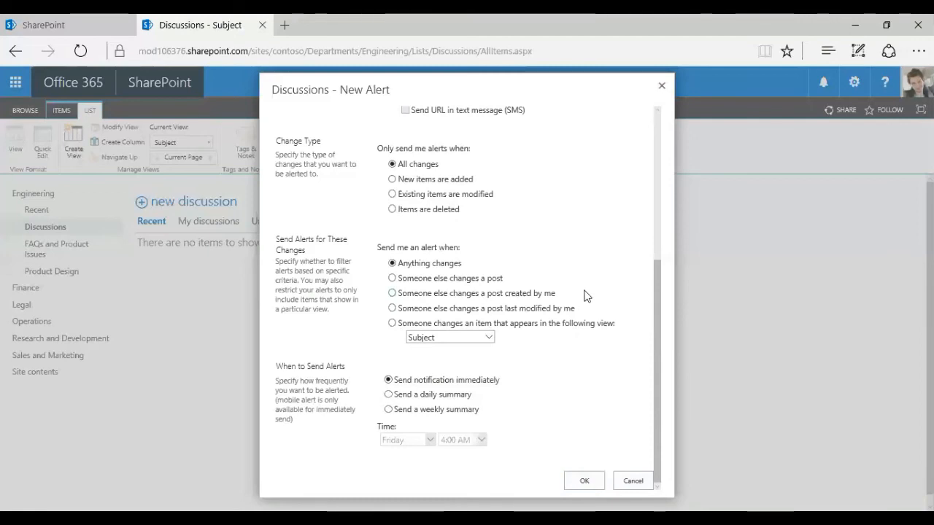
{"action": "scroll", "coordinate": [584, 296], "scroll_direction": "up", "scroll_amount": 3}
{"action": "scroll", "coordinate": [584, 296], "scroll_direction": "up", "scroll_amount": 1}
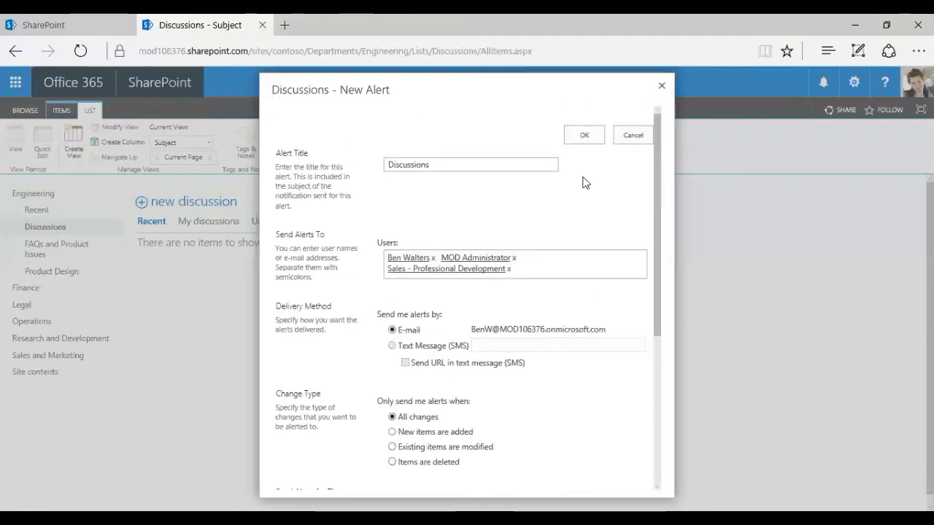
Save the new Discussions alert and open the page for managing personal alerts on this site.
{"action": "left_click", "coordinate": [595, 136]}
{"action": "scroll", "coordinate": [618, 283], "scroll_direction": "down", "scroll_amount": 4}
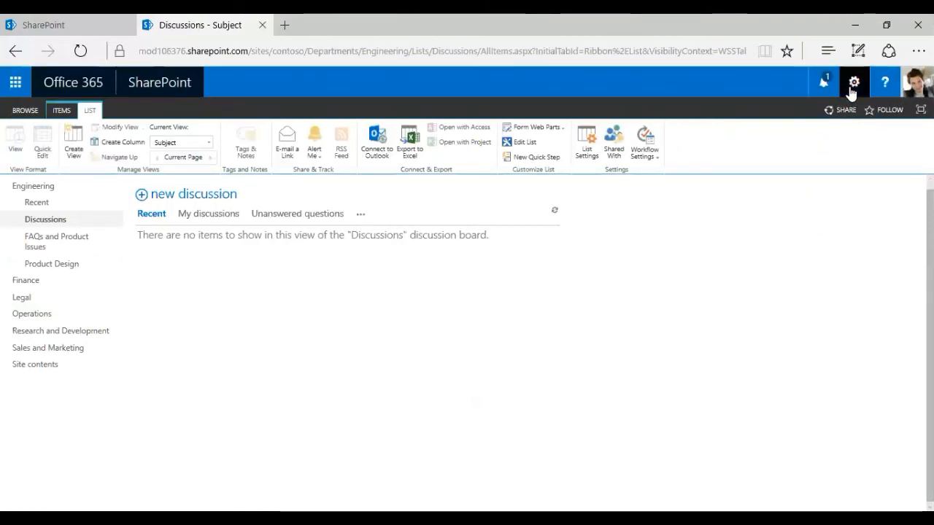
{"action": "left_click", "coordinate": [315, 152]}
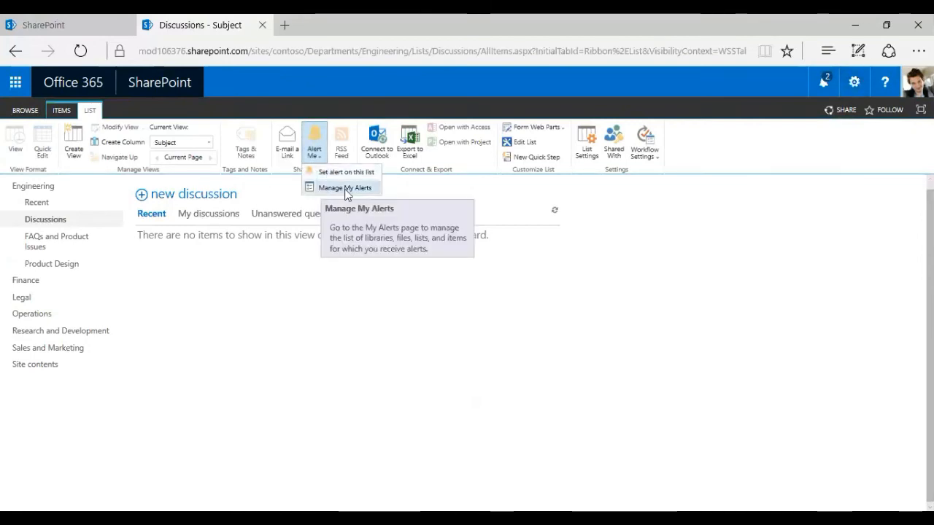
{"action": "left_click", "coordinate": [346, 189]}
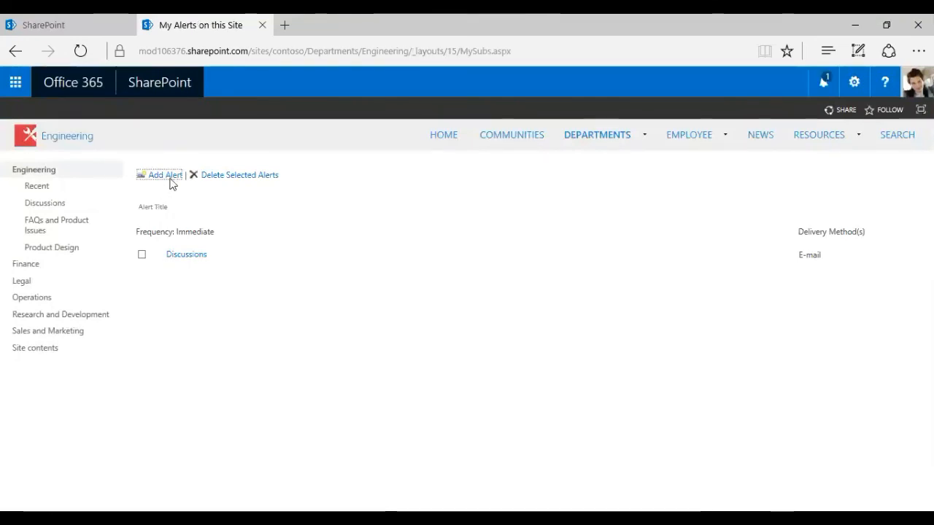
View the Discussions alert's editable settings and return to the list of alerts without changing anything.
{"action": "left_click", "coordinate": [184, 255]}
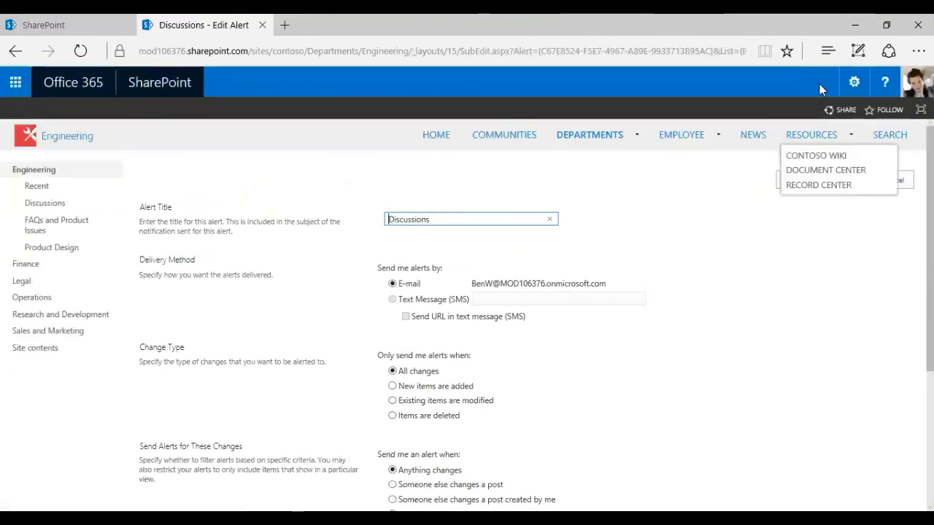
{"action": "scroll", "coordinate": [669, 393], "scroll_direction": "down", "scroll_amount": 1}
{"action": "left_click", "coordinate": [15, 51]}
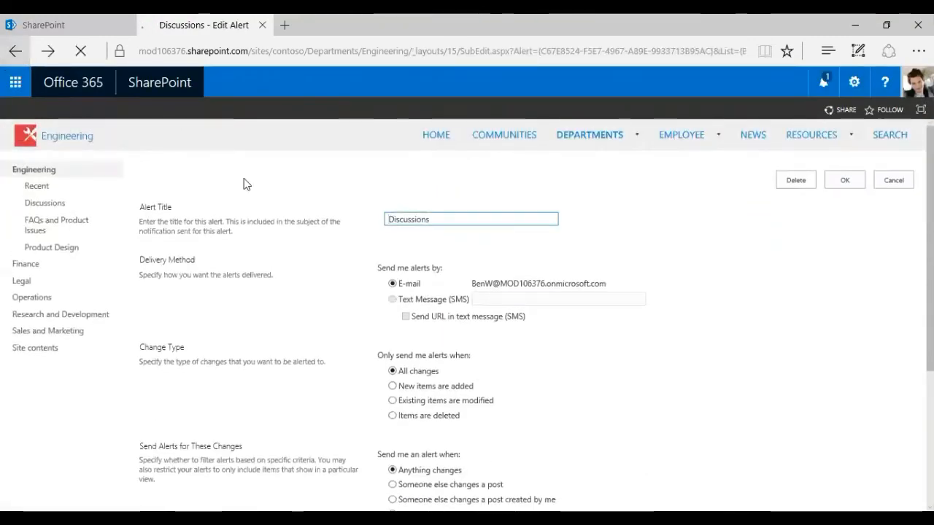
Check the Office 365 notifications, dismiss all My Apps notifications and close the notification list.
{"action": "left_click", "coordinate": [823, 84]}
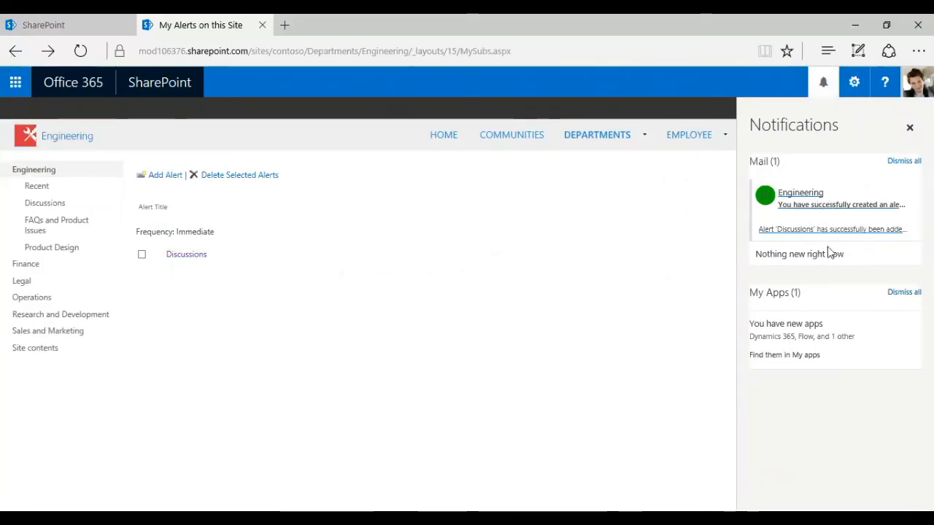
{"action": "left_click", "coordinate": [903, 292]}
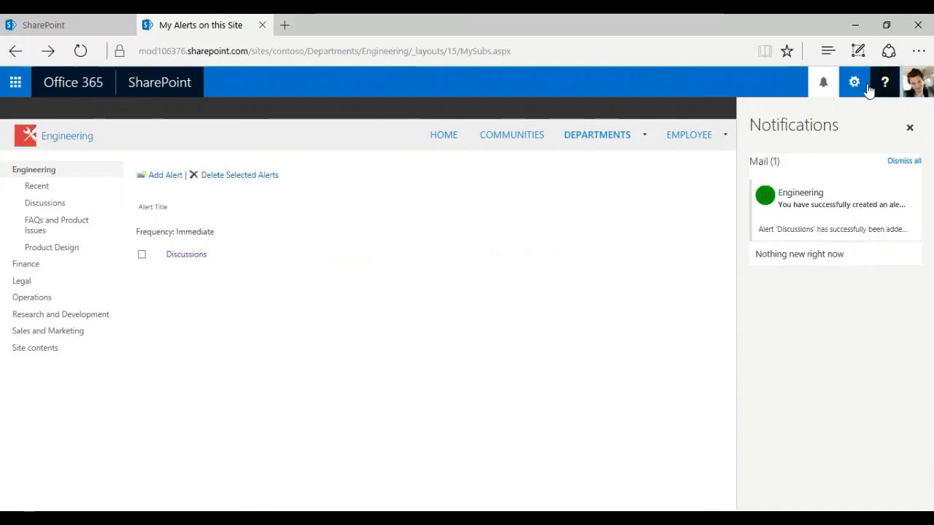
{"action": "left_click", "coordinate": [820, 87]}
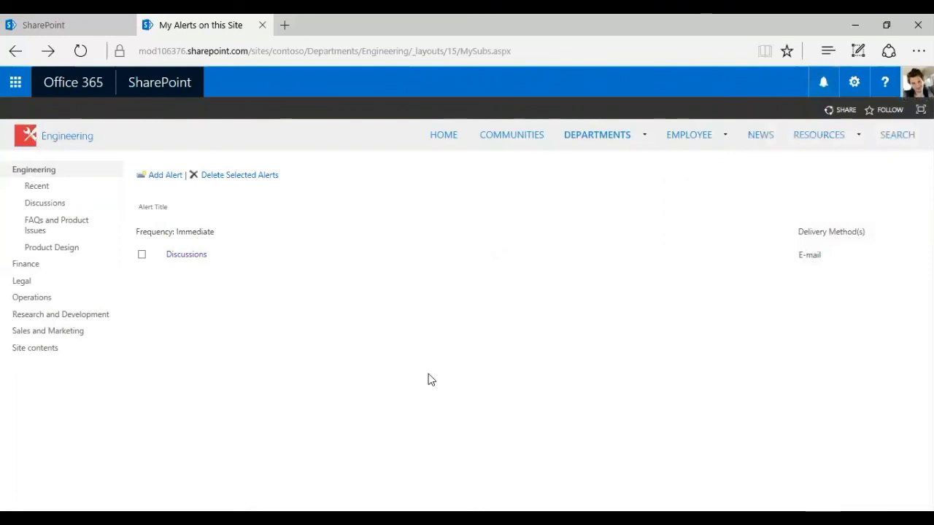